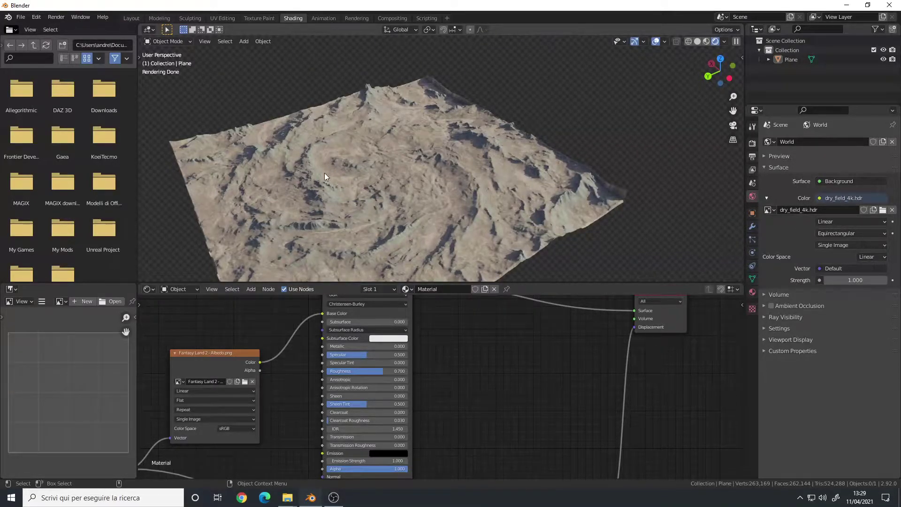
Orbit and zoom around the terrain to inspect it and its edges from several angles
{"action": "scroll", "coordinate": [384, 171], "scroll_direction": "up", "scroll_amount": 5}
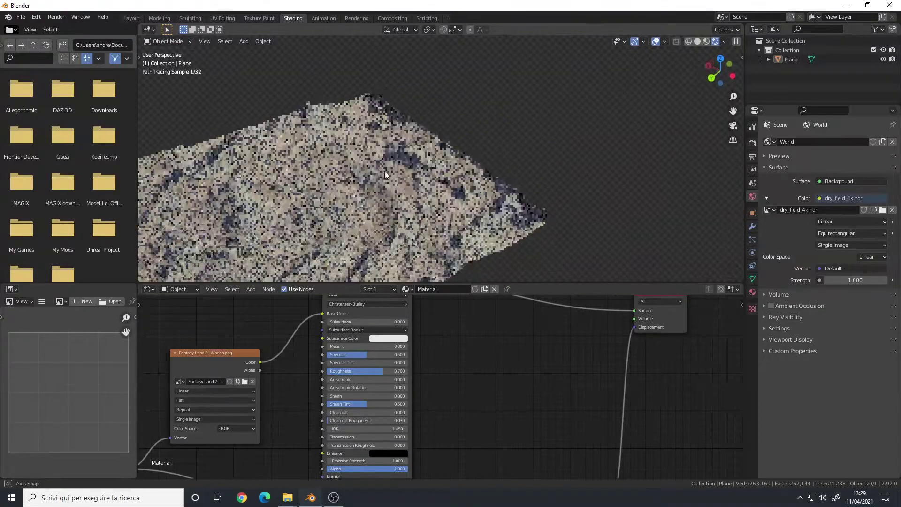
{"action": "mouse_move", "coordinate": [385, 171]}
{"action": "middle_mouse_down"}
{"action": "mouse_move", "coordinate": [520, 161]}
{"action": "mouse_move", "coordinate": [494, 175]}
{"action": "middle_mouse_up"}
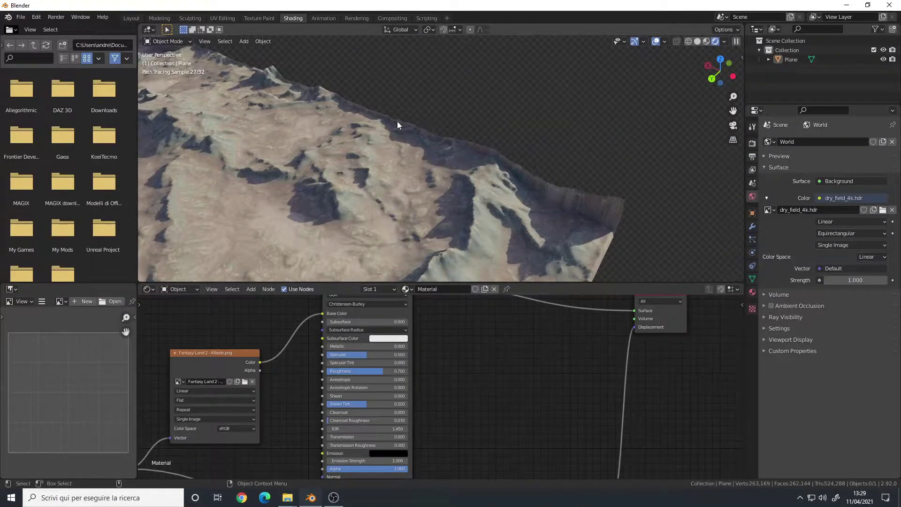
{"action": "mouse_move", "coordinate": [594, 213]}
{"action": "middle_mouse_down"}
{"action": "mouse_move", "coordinate": [528, 168]}
{"action": "mouse_move", "coordinate": [422, 195]}
{"action": "mouse_move", "coordinate": [375, 186]}
{"action": "mouse_move", "coordinate": [492, 170]}
{"action": "mouse_move", "coordinate": [413, 168]}
{"action": "mouse_move", "coordinate": [460, 149]}
{"action": "mouse_move", "coordinate": [437, 170]}
{"action": "middle_mouse_up"}
{"action": "scroll", "coordinate": [437, 170], "scroll_direction": "up", "scroll_amount": 5}
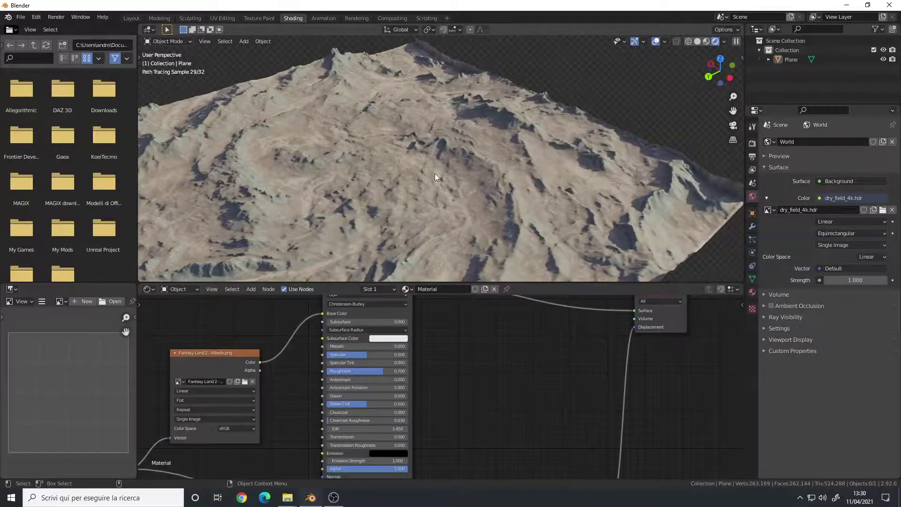
{"action": "mouse_move", "coordinate": [502, 121]}
{"action": "middle_mouse_down"}
{"action": "mouse_move", "coordinate": [450, 134]}
{"action": "mouse_move", "coordinate": [384, 134]}
{"action": "mouse_move", "coordinate": [388, 66]}
{"action": "mouse_move", "coordinate": [484, 123]}
{"action": "middle_mouse_up"}
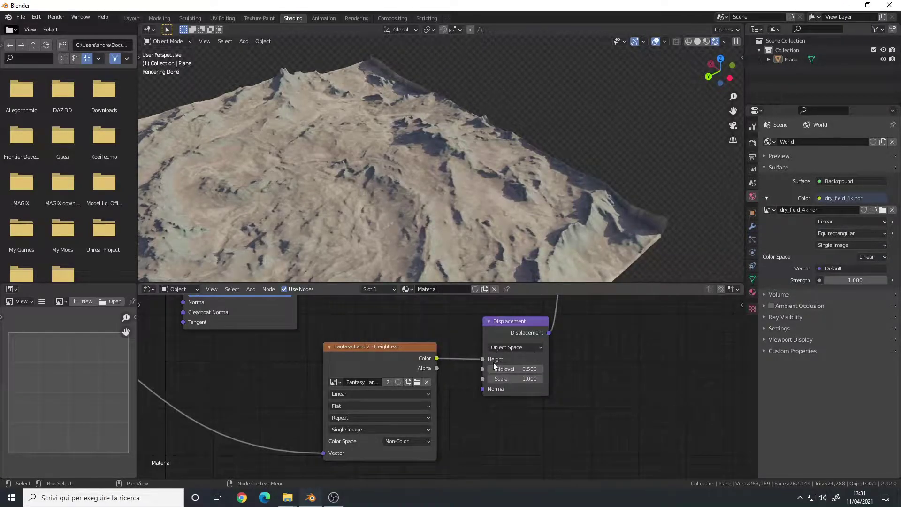
{"action": "left_click", "coordinate": [518, 347]}
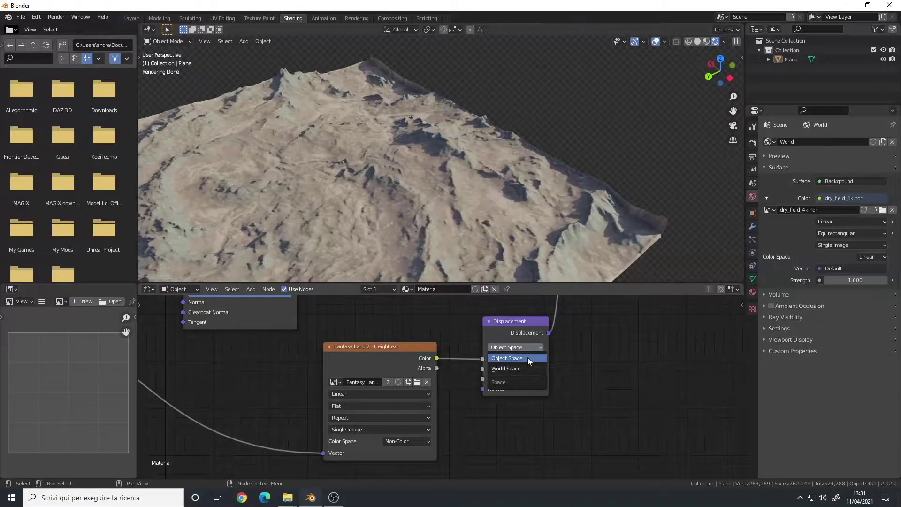
{"action": "left_click", "coordinate": [517, 358]}
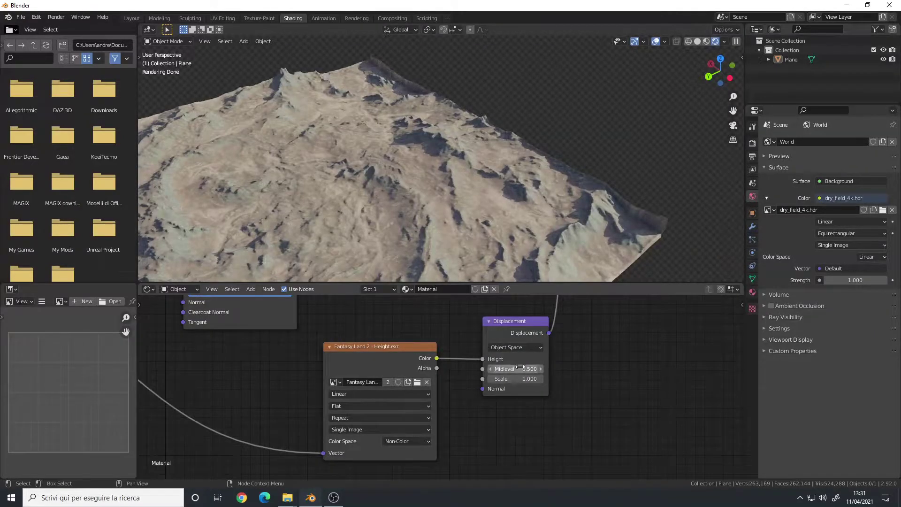
{"action": "middle_click_drag", "start_coordinate": [587, 329], "coordinate": [517, 360]}
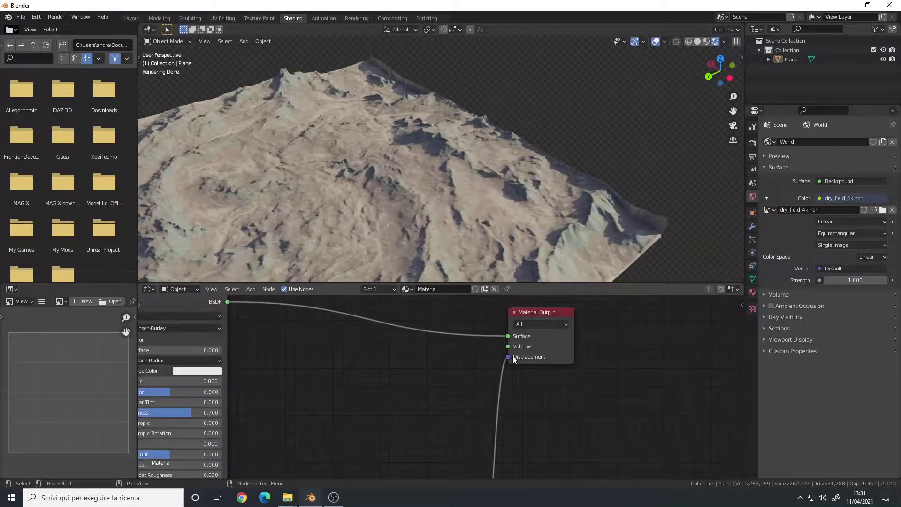
{"action": "middle_click_drag", "start_coordinate": [422, 445], "coordinate": [526, 366]}
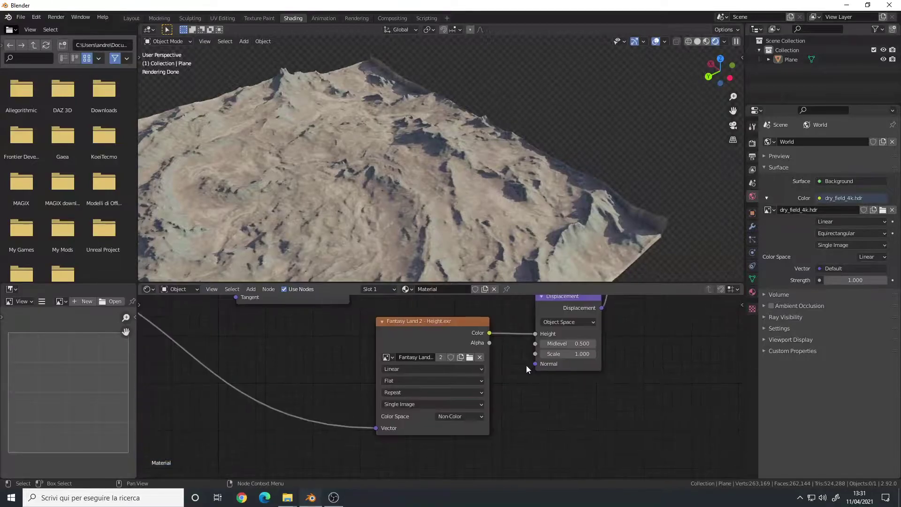
{"action": "left_click", "coordinate": [419, 323]}
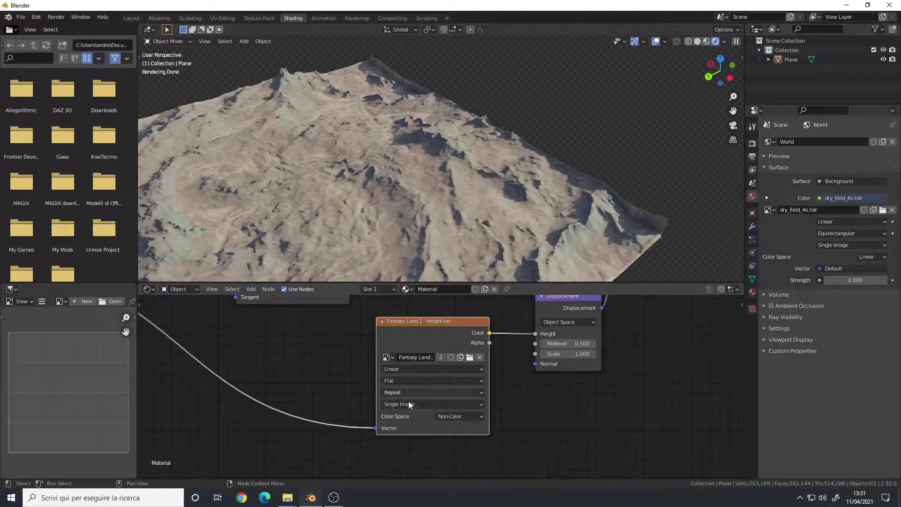
{"action": "key", "text": "alt+a"}
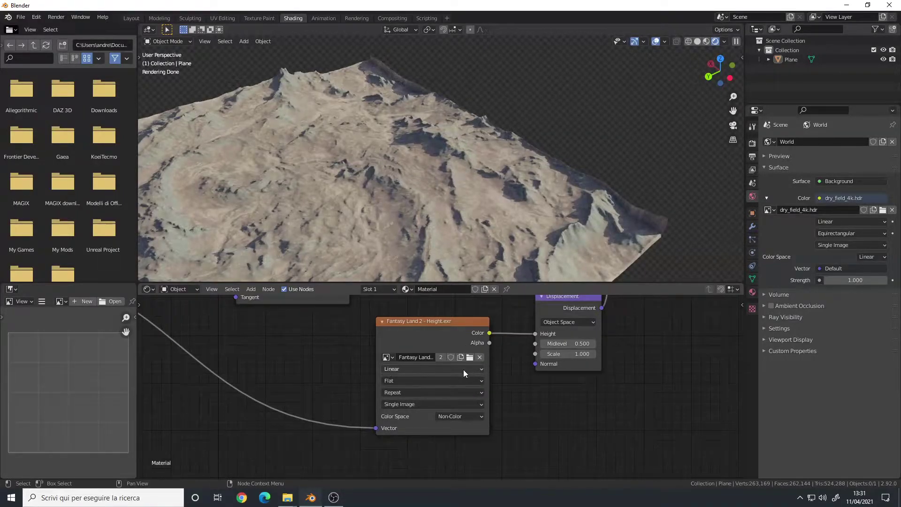
{"action": "left_click", "coordinate": [463, 370]}
{"action": "left_click", "coordinate": [415, 368]}
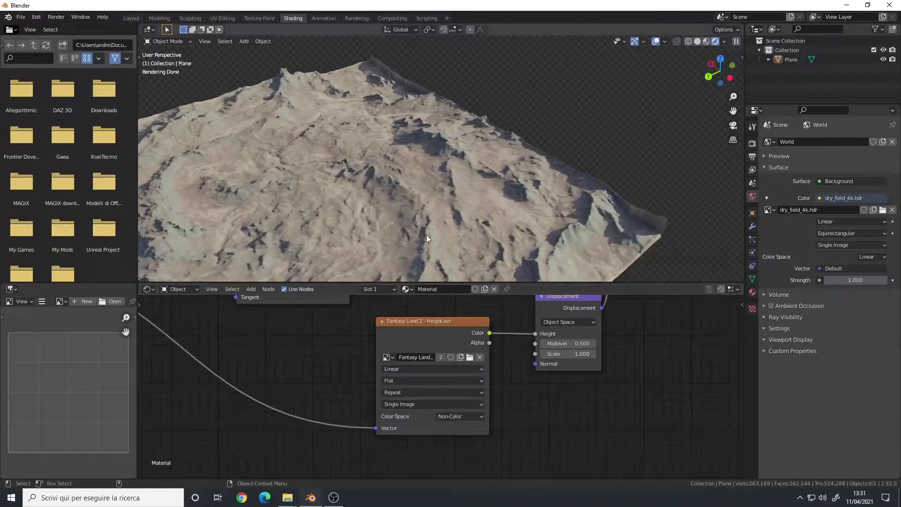
{"action": "scroll", "coordinate": [439, 133], "scroll_direction": "up", "scroll_amount": 5}
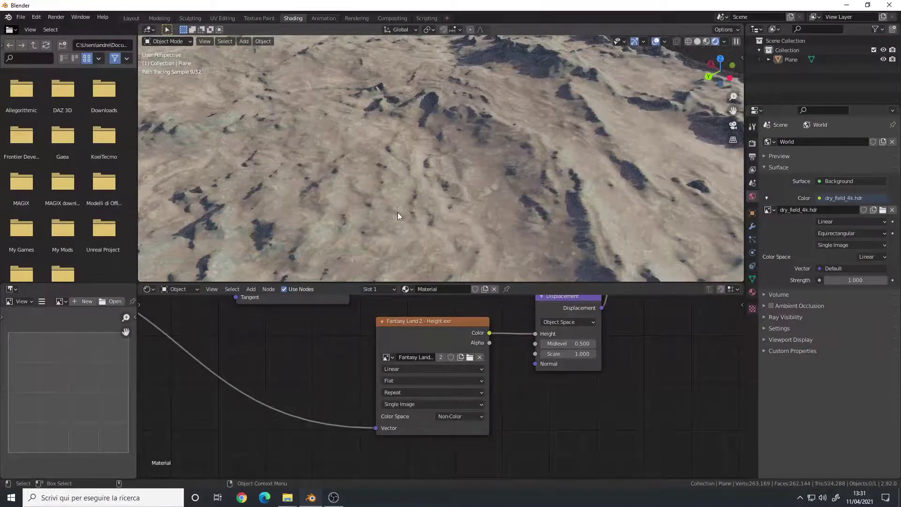
Switch the Height.exr texture's interpolation from Linear to Cubic and inspect the terrain edge
{"action": "left_click", "coordinate": [416, 369]}
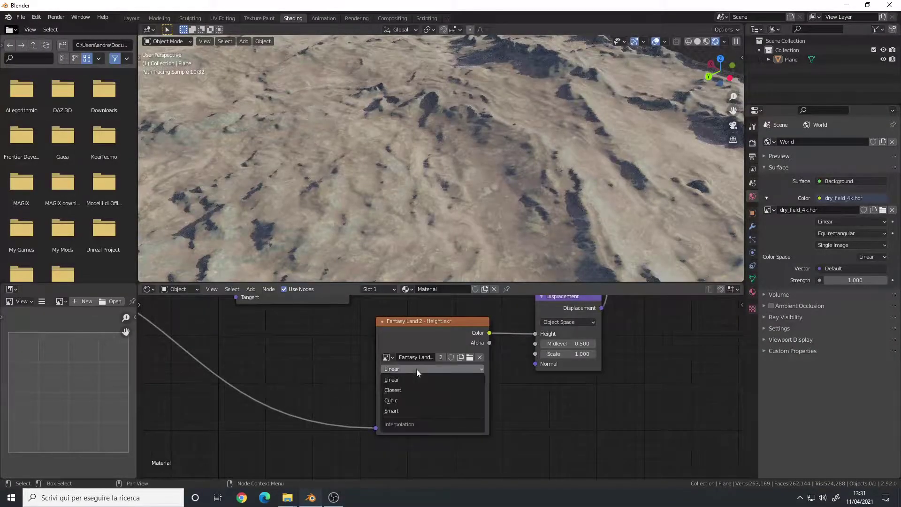
{"action": "left_click", "coordinate": [397, 401]}
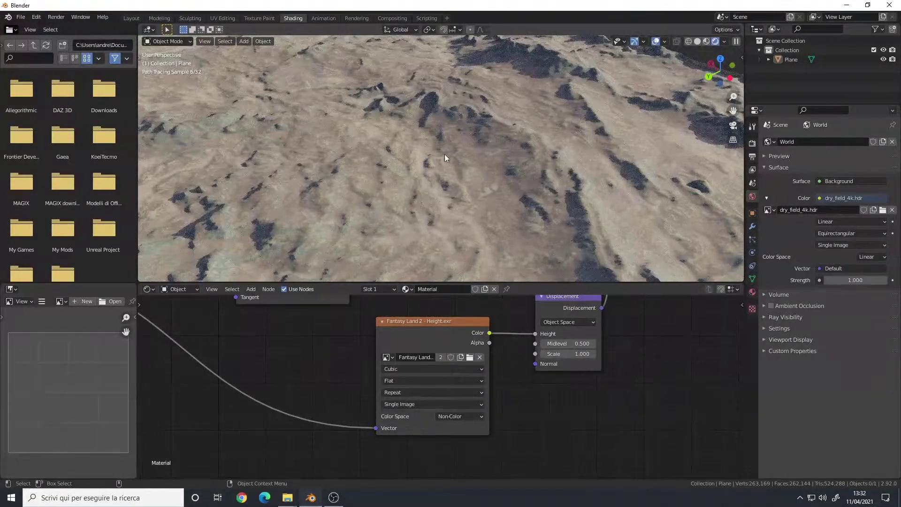
{"action": "middle_click_drag", "start_coordinate": [446, 158], "coordinate": [394, 171]}
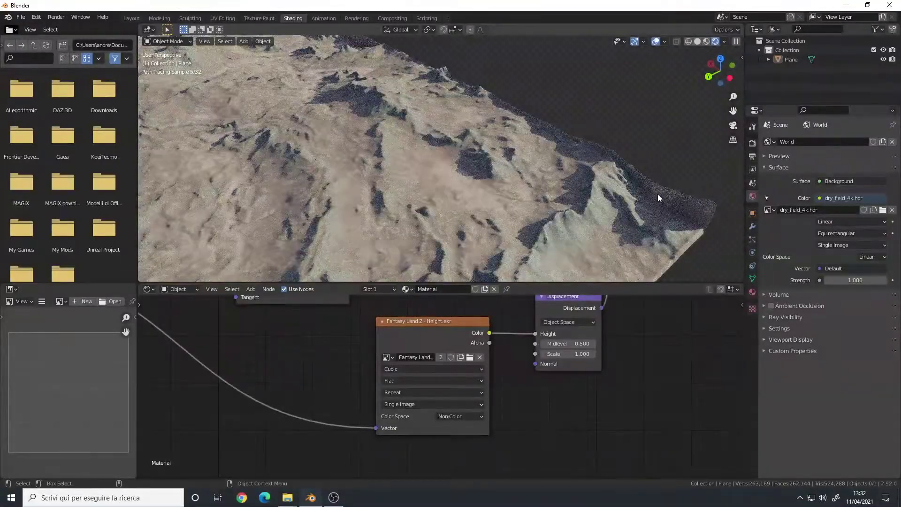
{"action": "scroll", "coordinate": [441, 386], "scroll_direction": "up", "scroll_amount": 1}
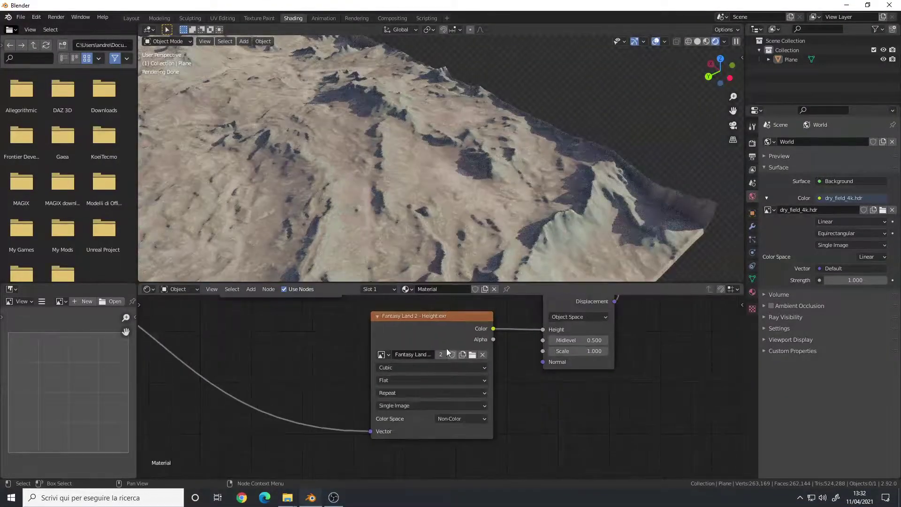
{"action": "left_click", "coordinate": [402, 393]}
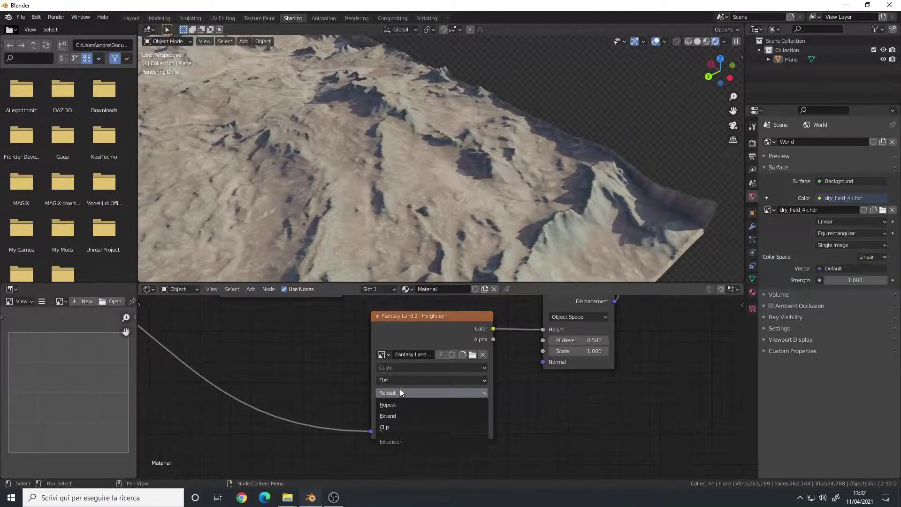
Set the Height.exr texture's extension to Extend
{"action": "left_click", "coordinate": [410, 388]}
{"action": "left_click", "coordinate": [388, 393]}
{"action": "left_click", "coordinate": [400, 416]}
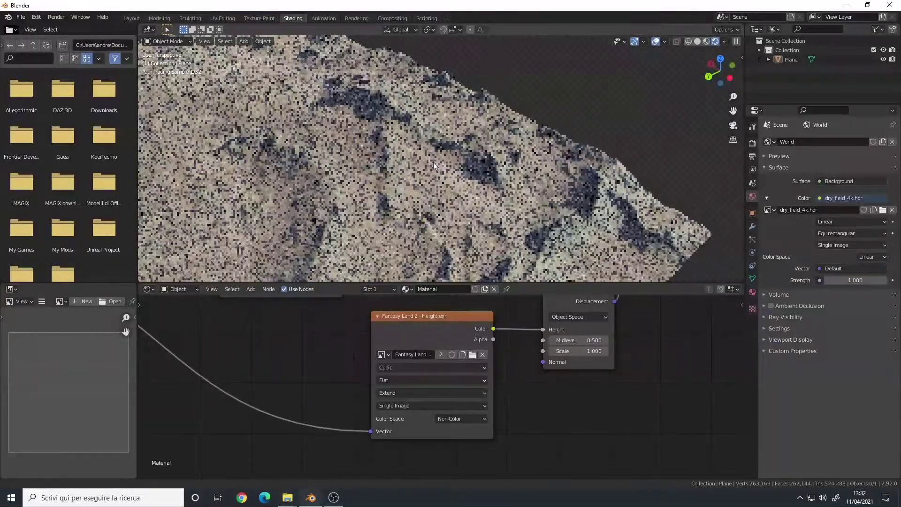
Orbit below, beside and above the terrain to check its edges
{"action": "scroll", "coordinate": [437, 167], "scroll_direction": "down", "scroll_amount": 5}
{"action": "mouse_move", "coordinate": [437, 168]}
{"action": "middle_mouse_down"}
{"action": "mouse_move", "coordinate": [387, 176]}
{"action": "mouse_move", "coordinate": [422, 208]}
{"action": "mouse_move", "coordinate": [389, 149]}
{"action": "mouse_move", "coordinate": [394, 81]}
{"action": "middle_mouse_up"}
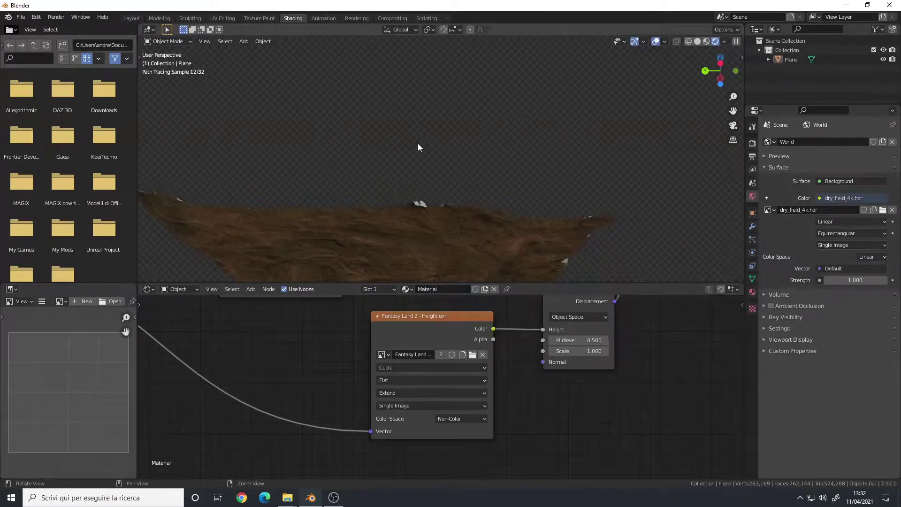
{"action": "middle_click_drag", "start_coordinate": [417, 147], "coordinate": [435, 213]}
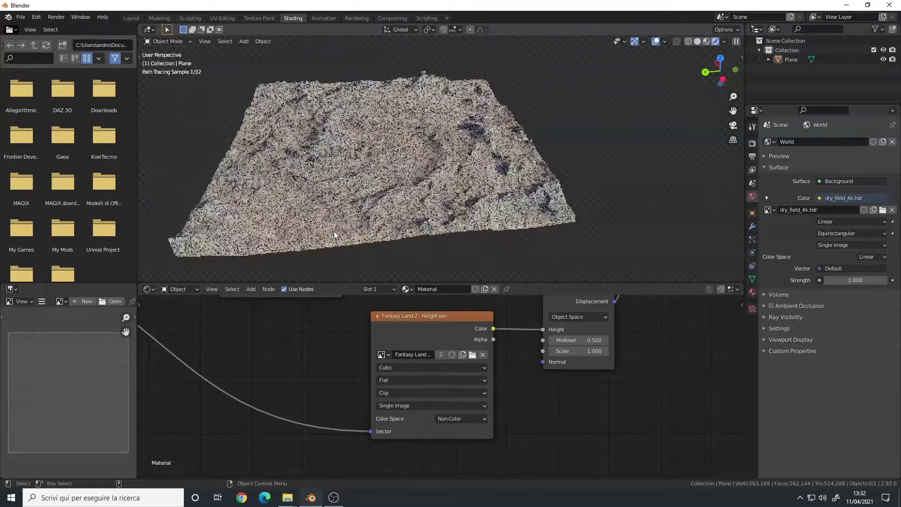
{"action": "mouse_move", "coordinate": [391, 214]}
{"action": "middle_mouse_down"}
{"action": "mouse_move", "coordinate": [385, 177]}
{"action": "mouse_move", "coordinate": [375, 184]}
{"action": "mouse_move", "coordinate": [388, 197]}
{"action": "middle_mouse_up"}
{"action": "mouse_move", "coordinate": [317, 233]}
{"action": "middle_mouse_down"}
{"action": "mouse_move", "coordinate": [348, 207]}
{"action": "mouse_move", "coordinate": [361, 213]}
{"action": "mouse_move", "coordinate": [450, 179]}
{"action": "mouse_move", "coordinate": [348, 224]}
{"action": "middle_mouse_up"}
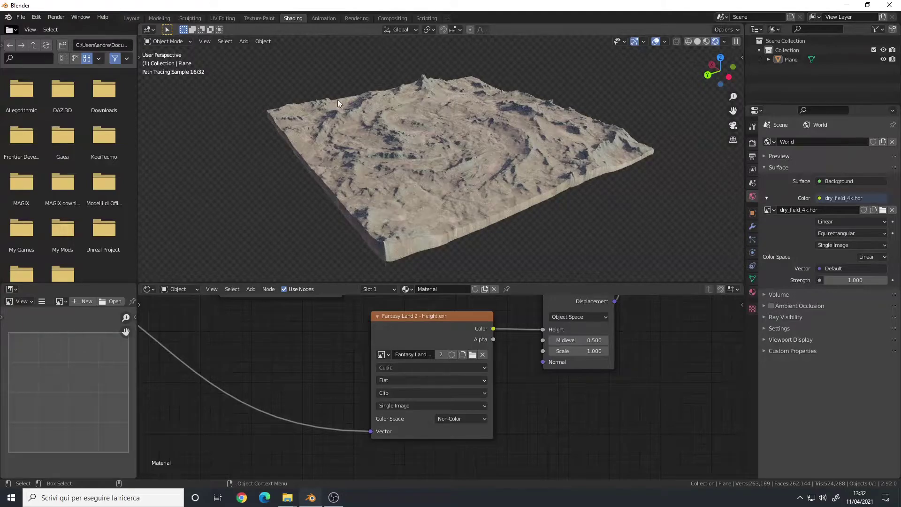
{"action": "mouse_move", "coordinate": [468, 189]}
{"action": "middle_mouse_down"}
{"action": "mouse_move", "coordinate": [397, 184]}
{"action": "mouse_move", "coordinate": [587, 156]}
{"action": "middle_mouse_up"}
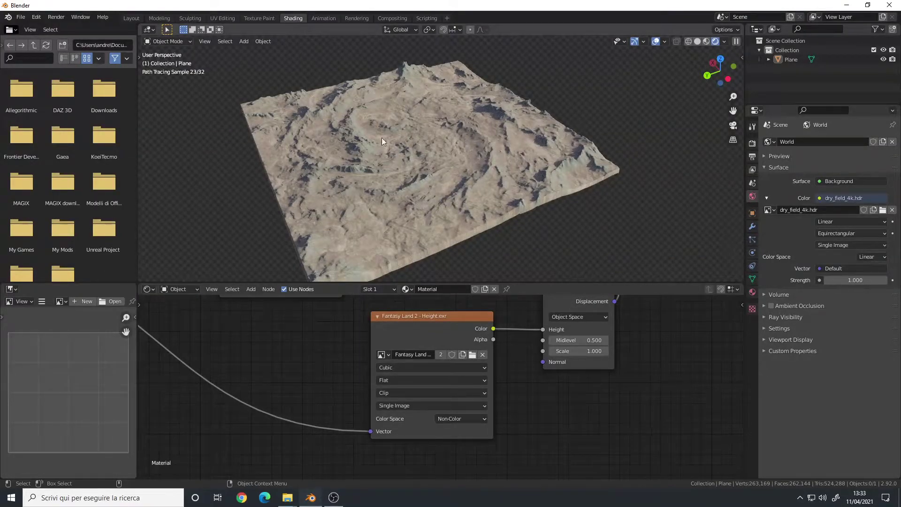
Return the height map's extension to Repeat and confirm its color space stays Non-Color
{"action": "left_click", "coordinate": [398, 393]}
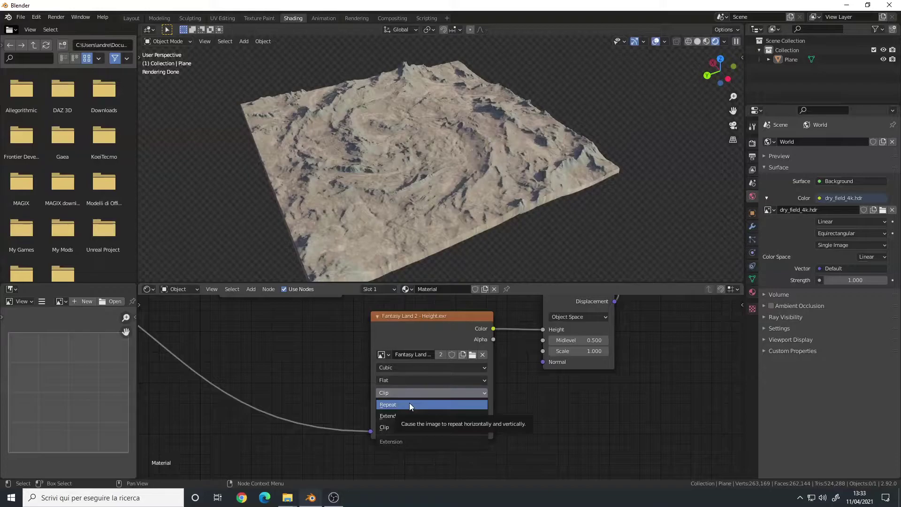
{"action": "left_click", "coordinate": [410, 403]}
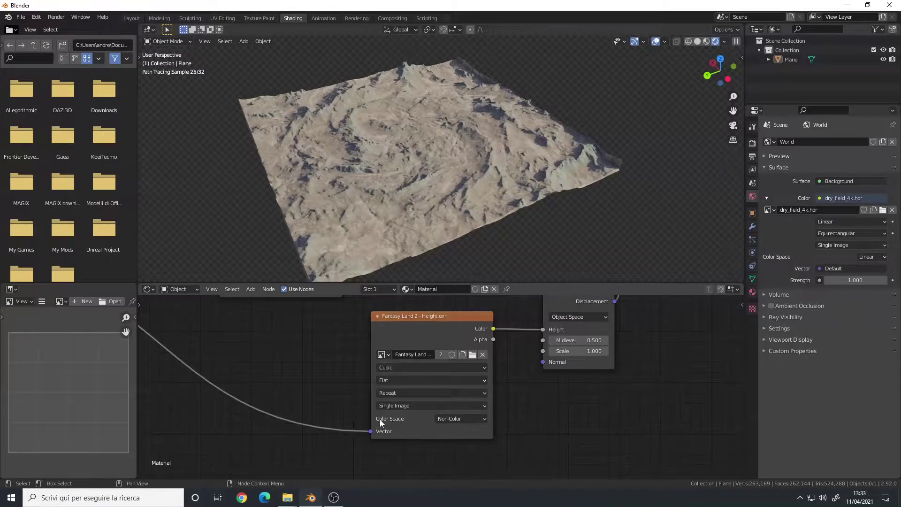
{"action": "left_click", "coordinate": [463, 418]}
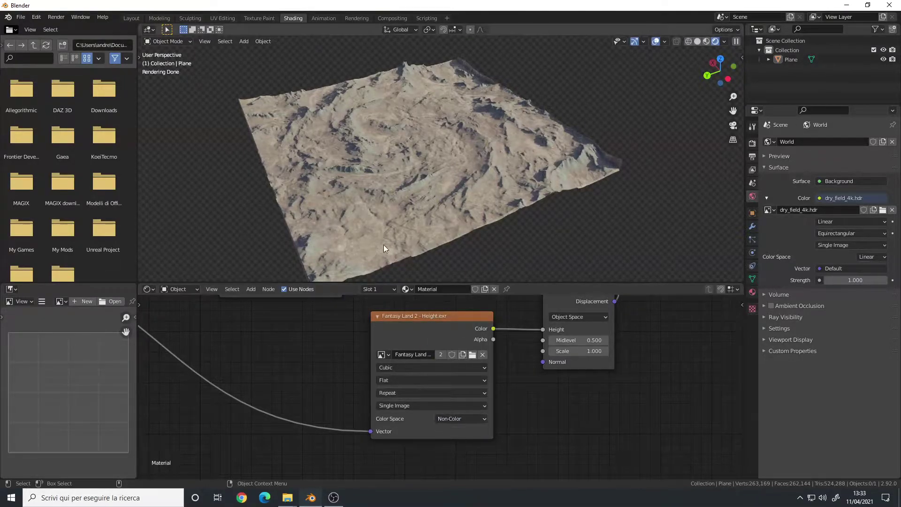
Apply Shade Smooth to the terrain plane, then deselect it and orbit around
{"action": "left_click", "coordinate": [445, 133]}
{"action": "right_click", "coordinate": [446, 132]}
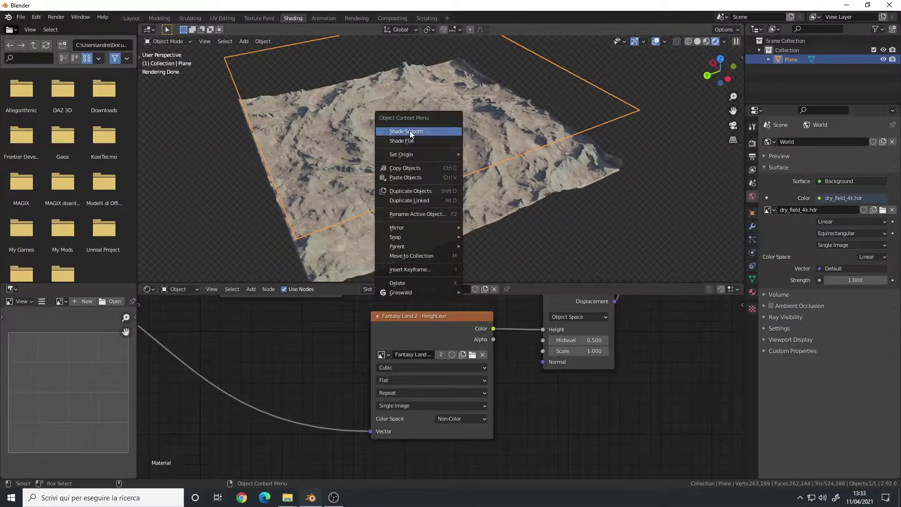
{"action": "left_click", "coordinate": [410, 131]}
{"action": "right_click", "coordinate": [458, 138]}
{"action": "left_click", "coordinate": [410, 151]}
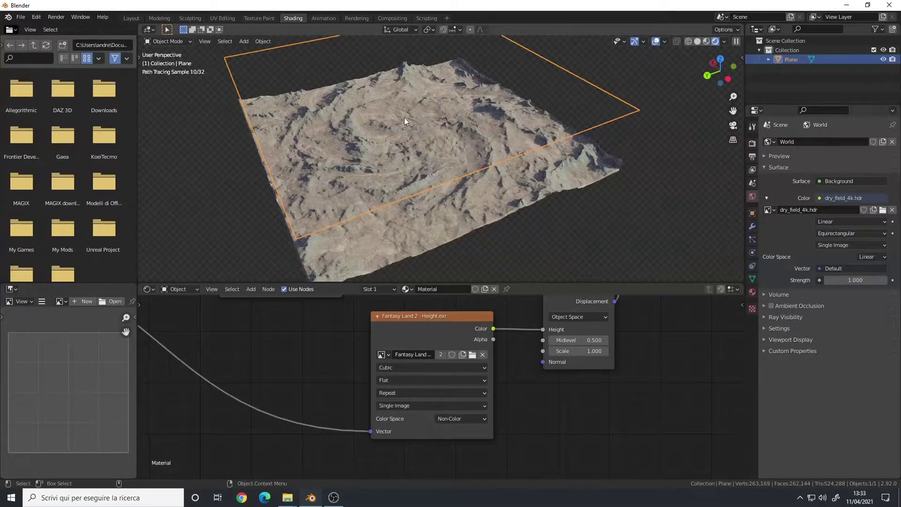
{"action": "key", "text": "alt+a"}
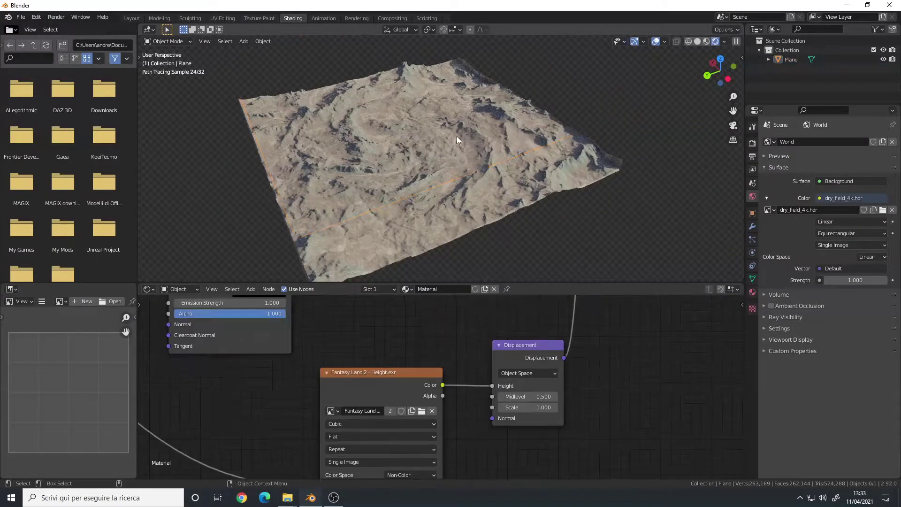
{"action": "mouse_move", "coordinate": [457, 136]}
{"action": "middle_mouse_down"}
{"action": "mouse_move", "coordinate": [397, 173]}
{"action": "mouse_move", "coordinate": [413, 174]}
{"action": "mouse_move", "coordinate": [420, 190]}
{"action": "mouse_move", "coordinate": [418, 181]}
{"action": "middle_mouse_up"}
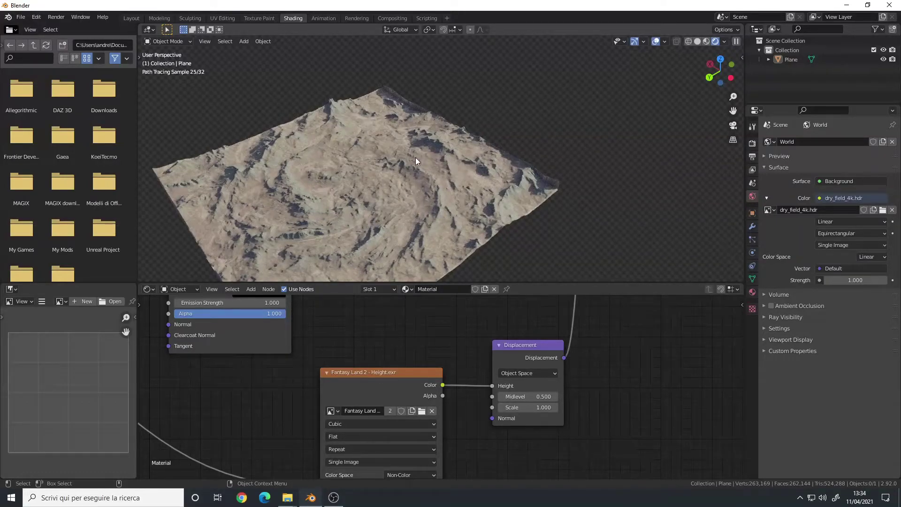
Zoom out the Shader Editor to show the terrain's full material node tree
{"action": "scroll", "coordinate": [443, 361], "scroll_direction": "down", "scroll_amount": 5}
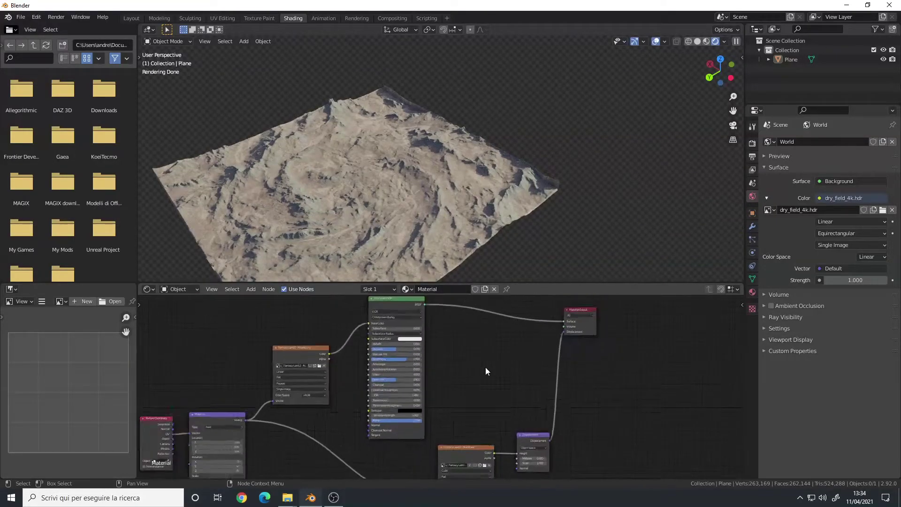